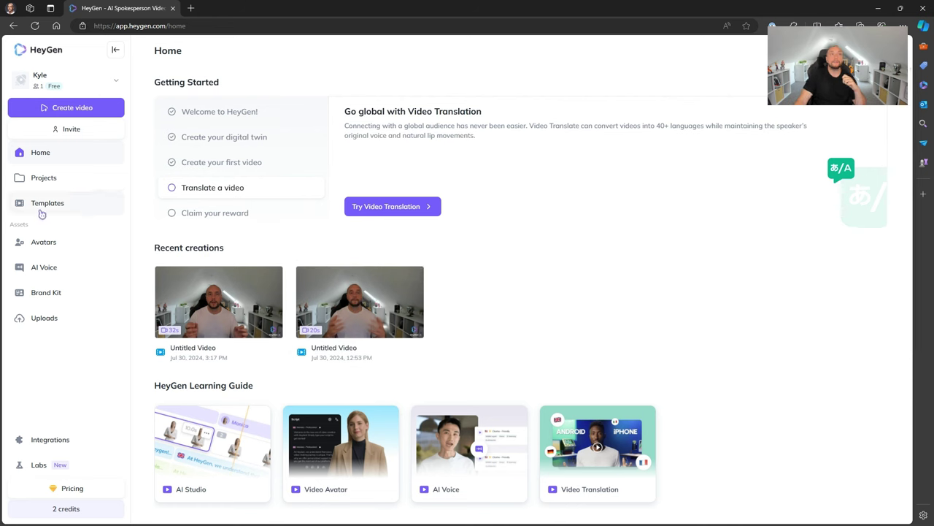
Open the Avatars page and scroll the 37-avatar library down and back to the top
left_click(59, 250)
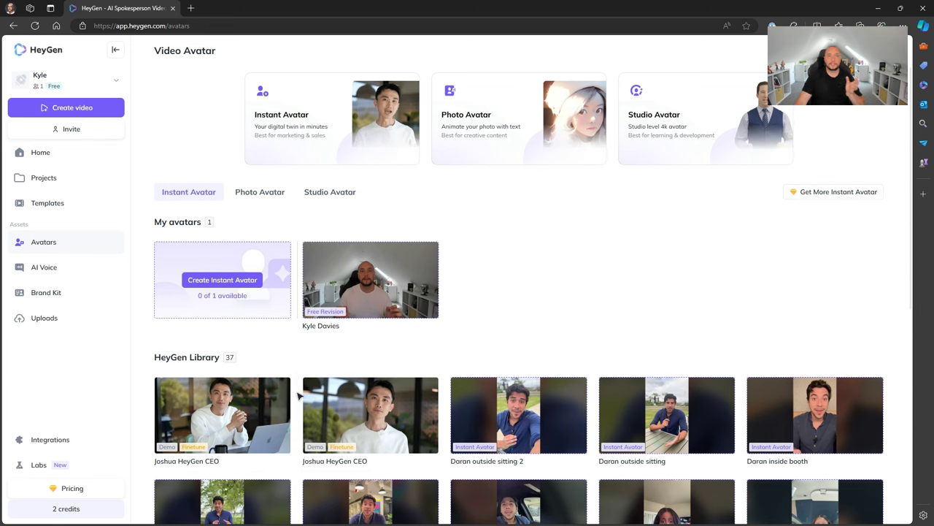
scroll(297, 397, "down", 3)
scroll(298, 397, "up", 2)
scroll(298, 396, "up", 1)
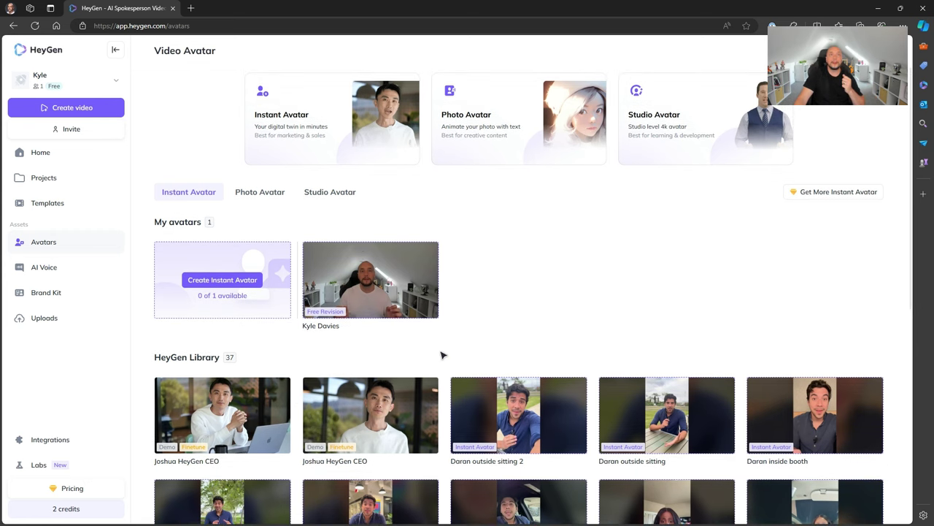
left_click(222, 278)
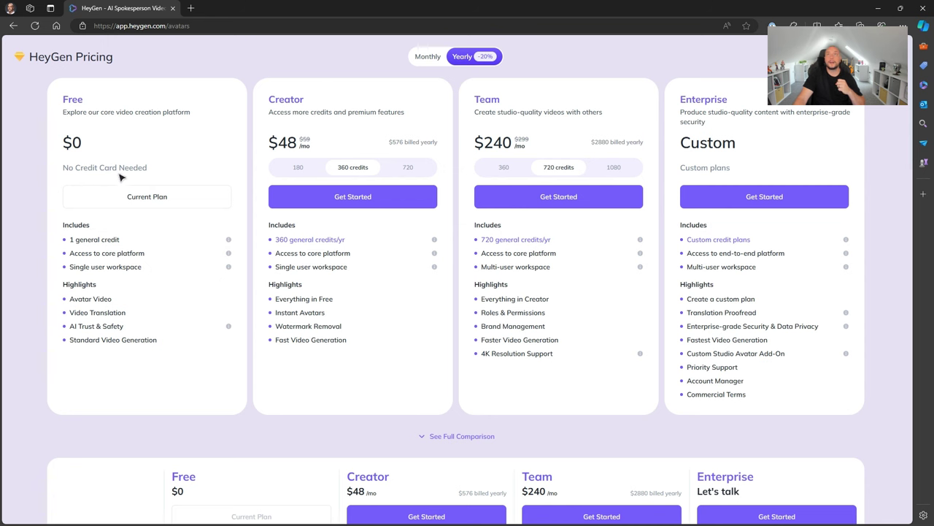
scroll(367, 350, "down", 15)
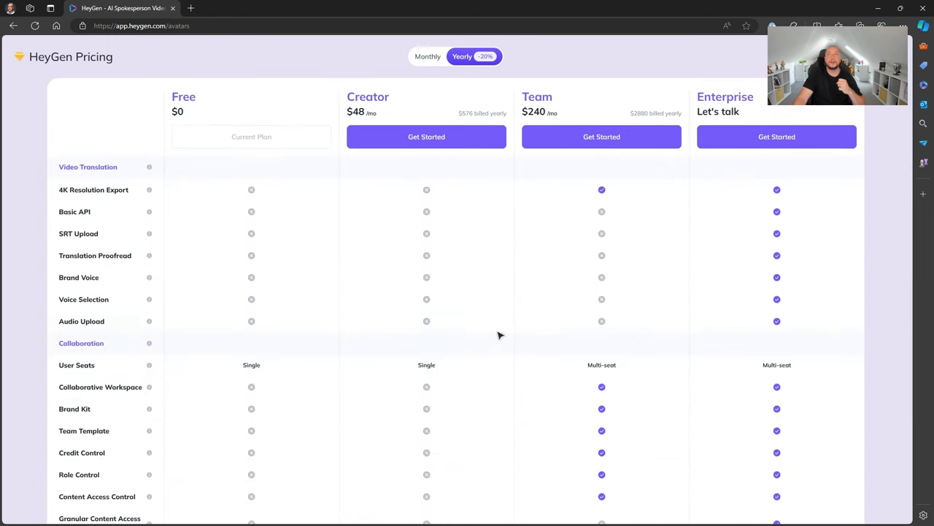
scroll(573, 329, "up", 15)
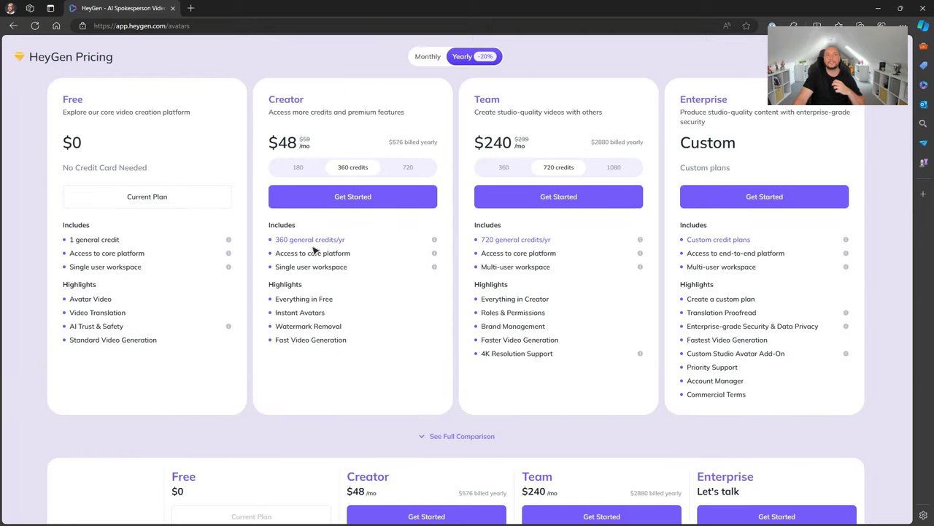
mouse_move(434, 241)
left_click(409, 168)
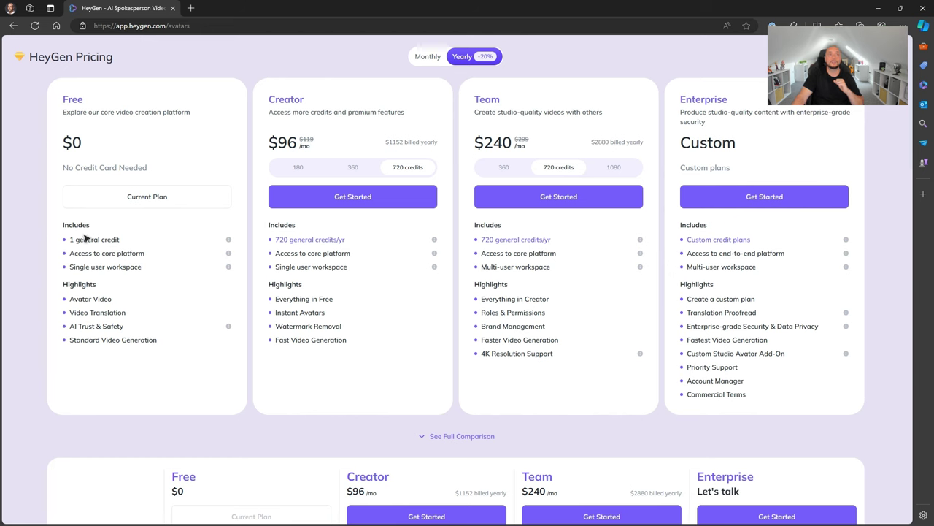
key("Escape")
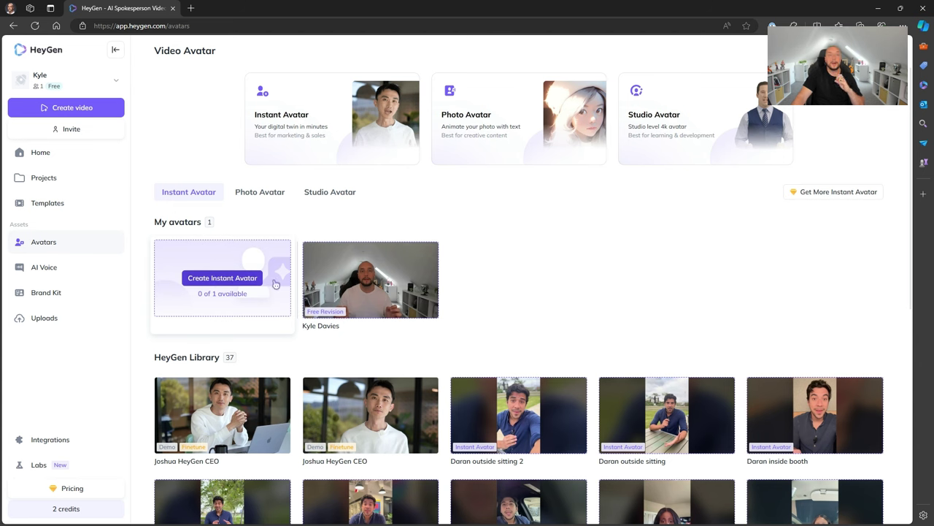
Open the existing avatar's default settings, then return to the avatar list
left_click(429, 249)
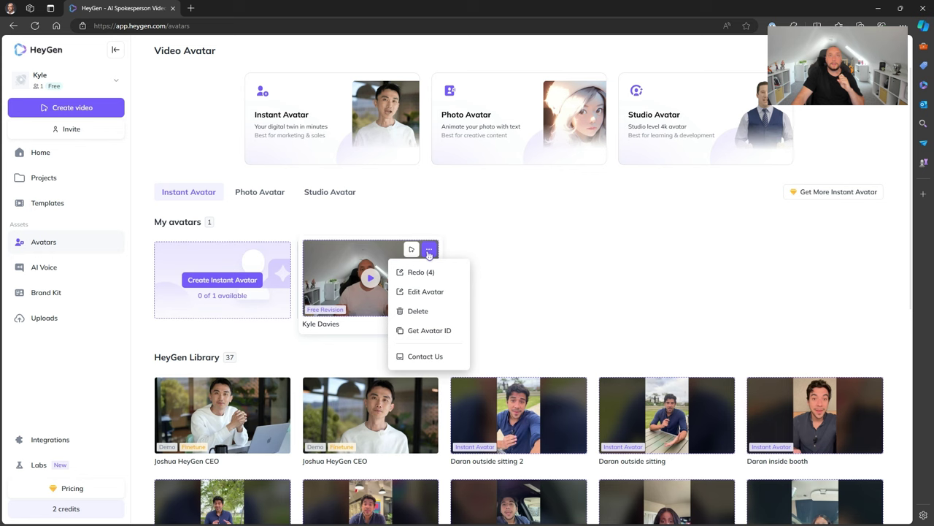
left_click(442, 296)
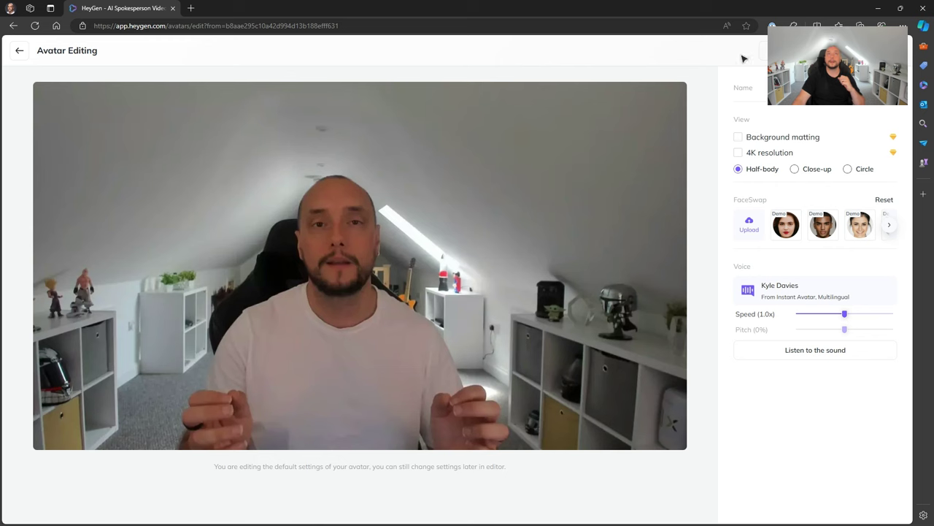
left_click(21, 56)
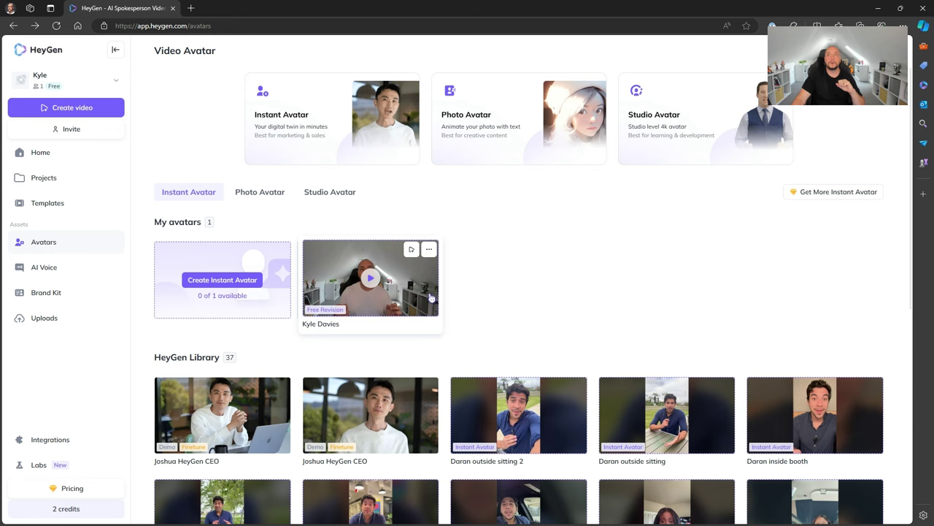
Delete the existing instant avatar and begin creating a new Instant Avatar
left_click(430, 250)
left_click(429, 315)
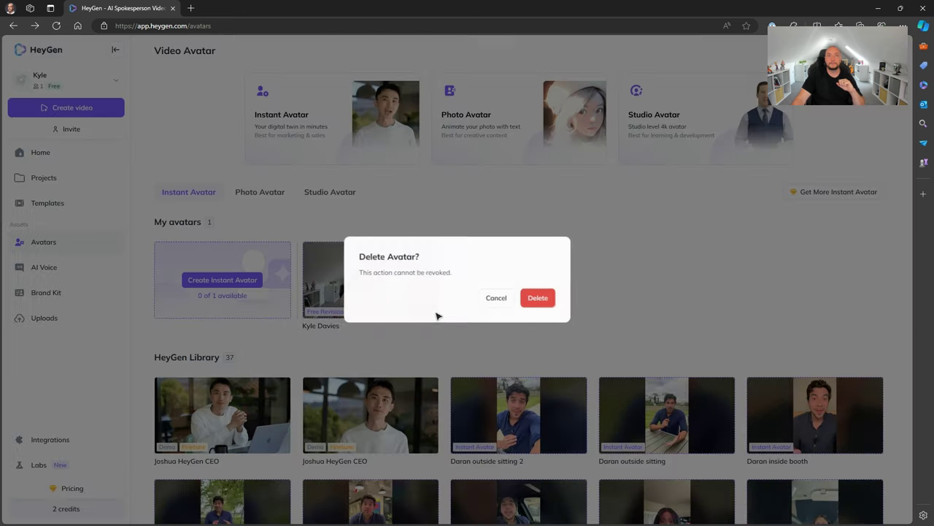
left_click(540, 299)
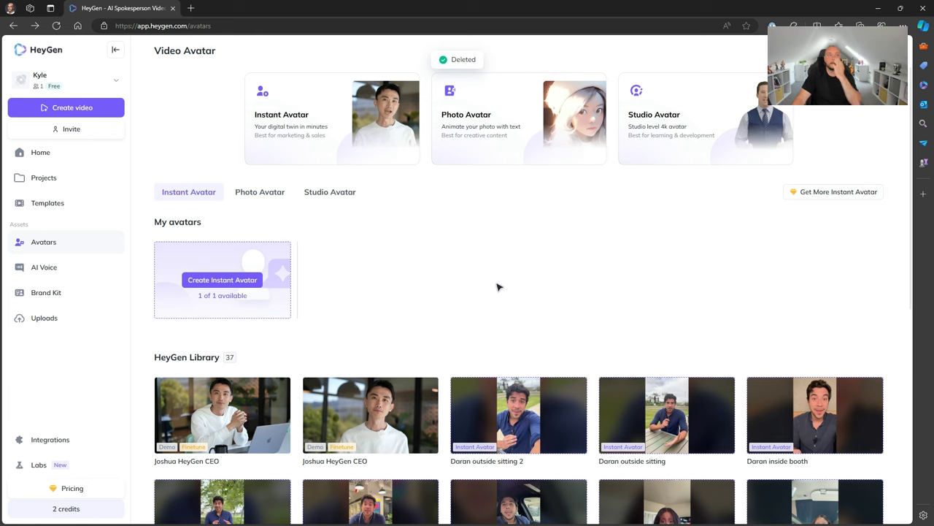
left_click(250, 285)
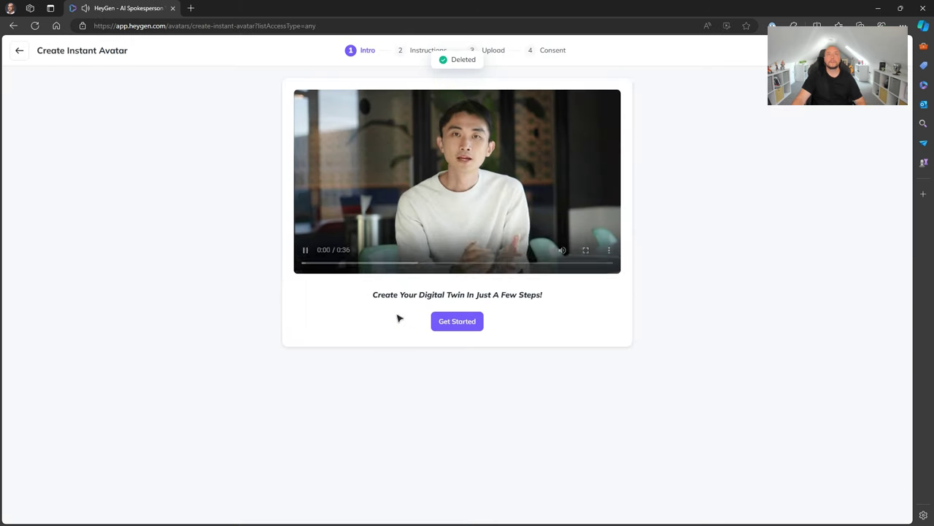
Pass the Instant Avatar intro, pick an avatar style and text instructions, reaching the Upload step
left_click(458, 322)
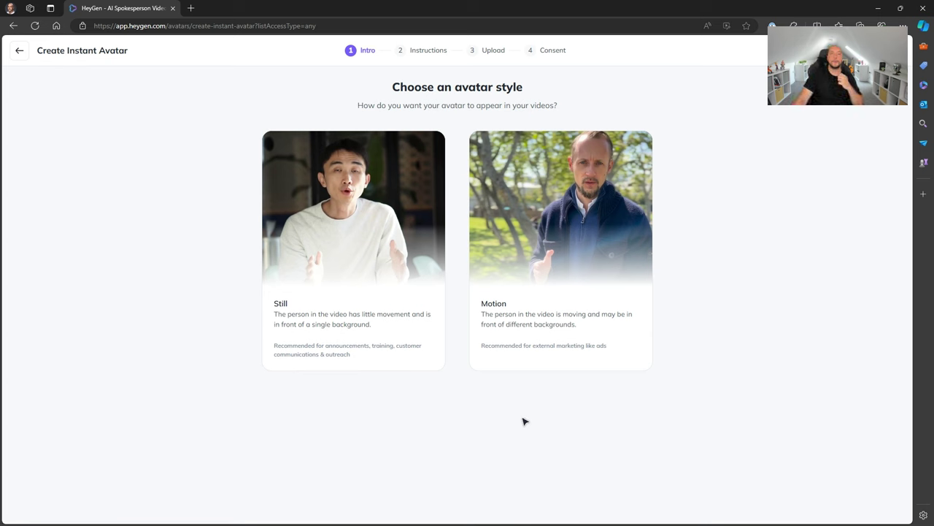
left_click(541, 319)
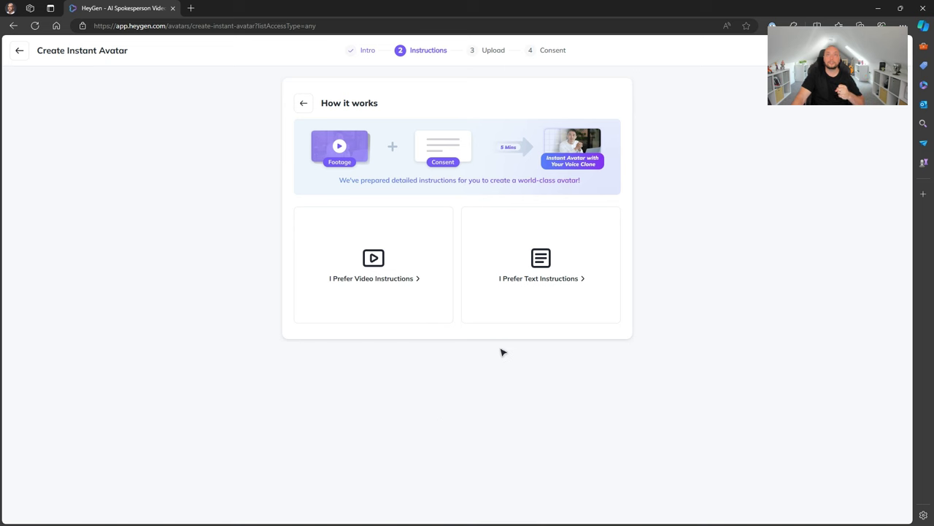
left_click(506, 307)
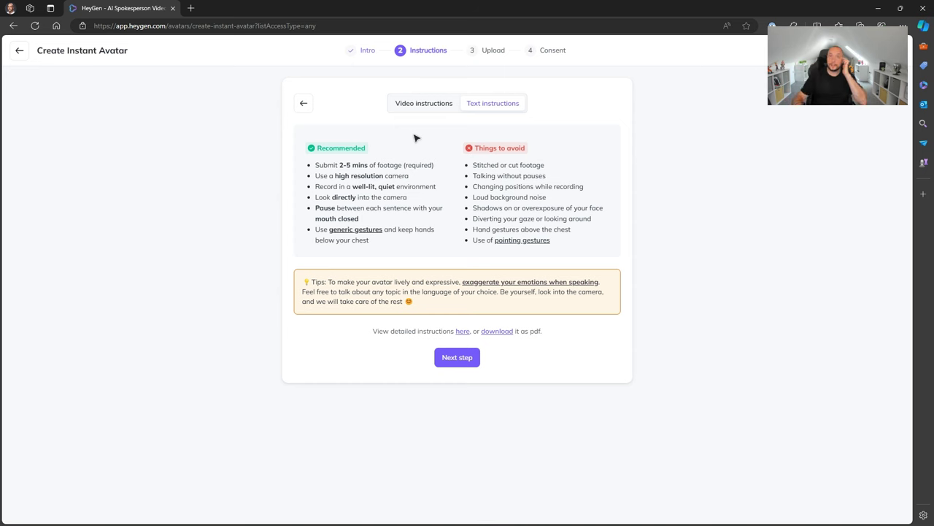
left_click(454, 358)
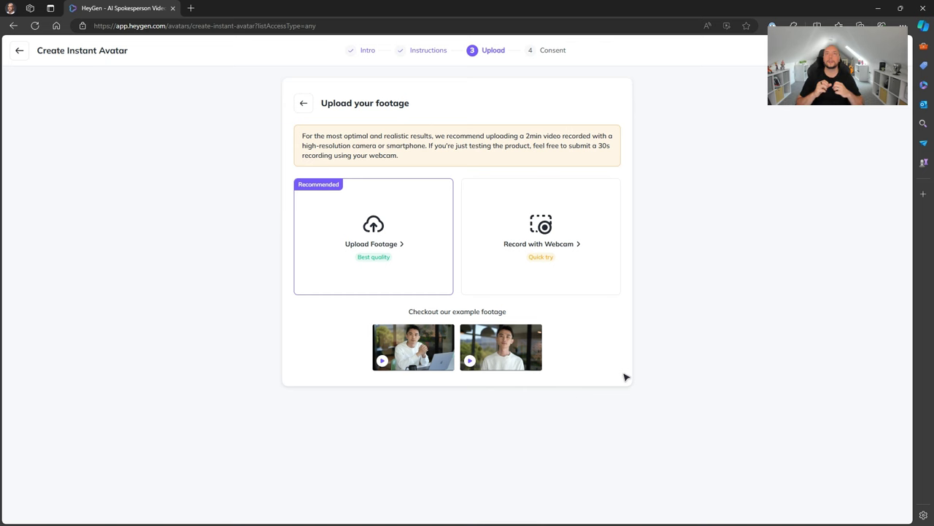
Choose Record with Webcam as the footage source on the Upload step
left_click(560, 222)
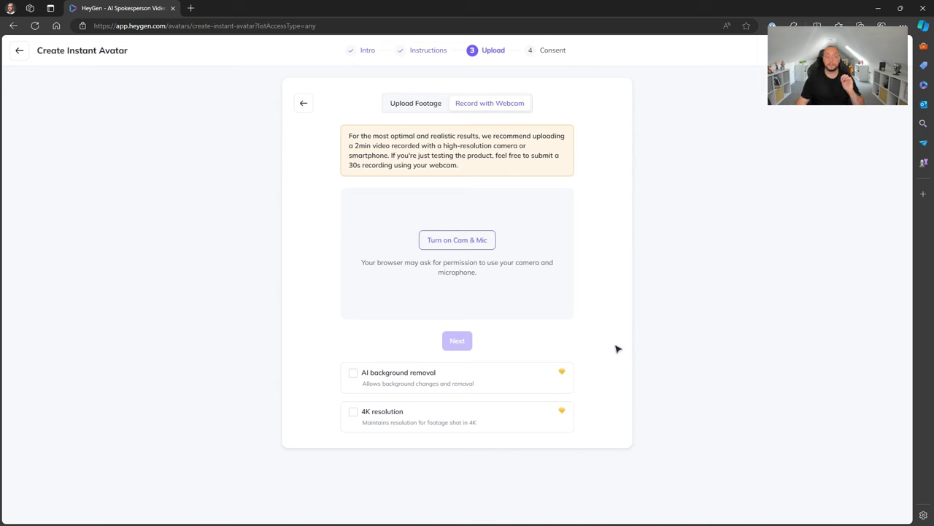
Enable the camera and microphone, then bring up the 30-second talking prompt dialog
left_click(458, 241)
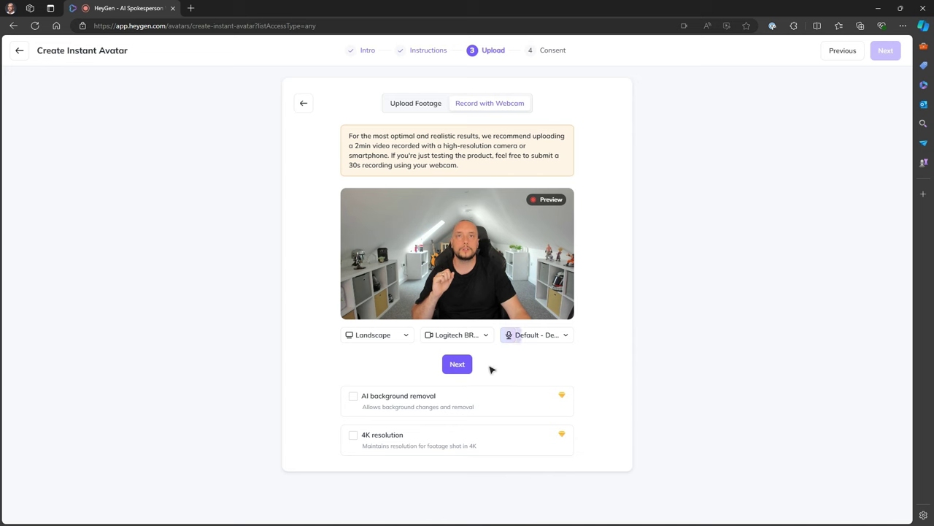
left_click(460, 368)
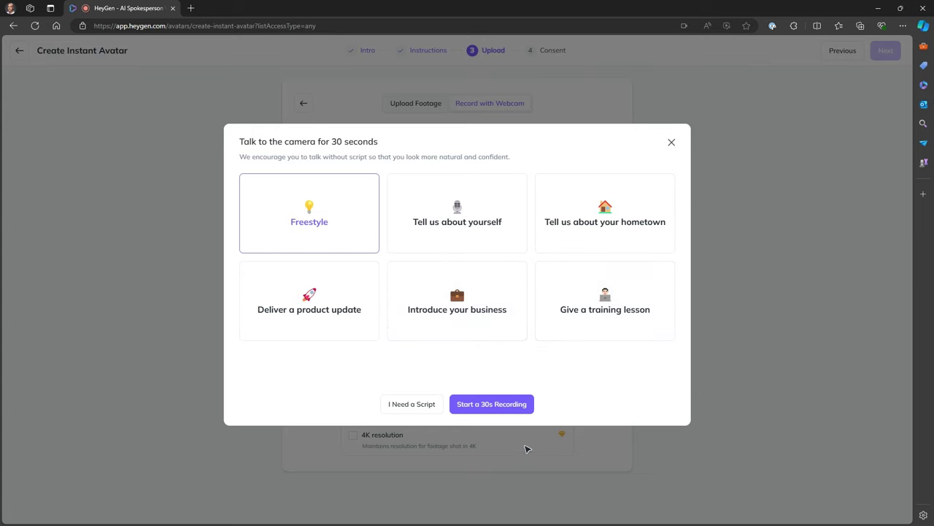
Record a 30-second webcam clip, tick all four footage requirements, and accept the footage
left_click(518, 405)
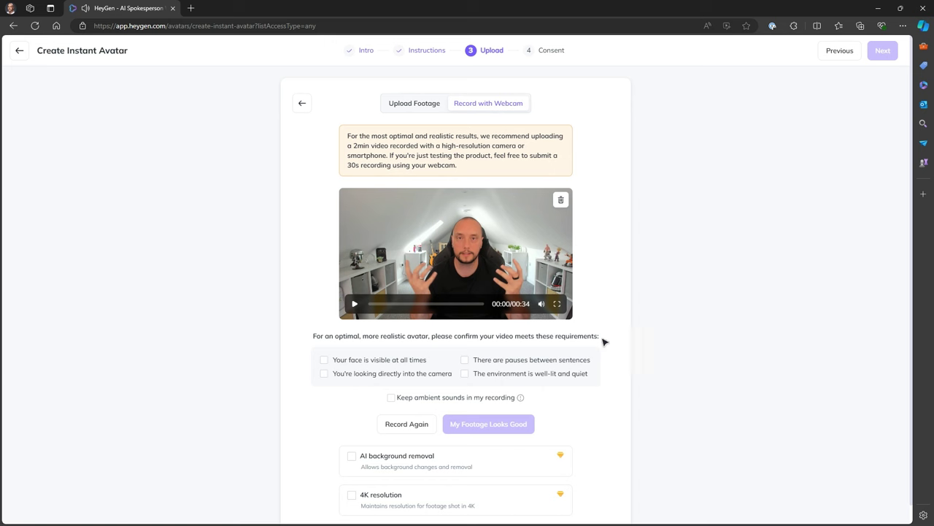
left_click(325, 361)
left_click(325, 374)
left_click(465, 361)
left_click(465, 373)
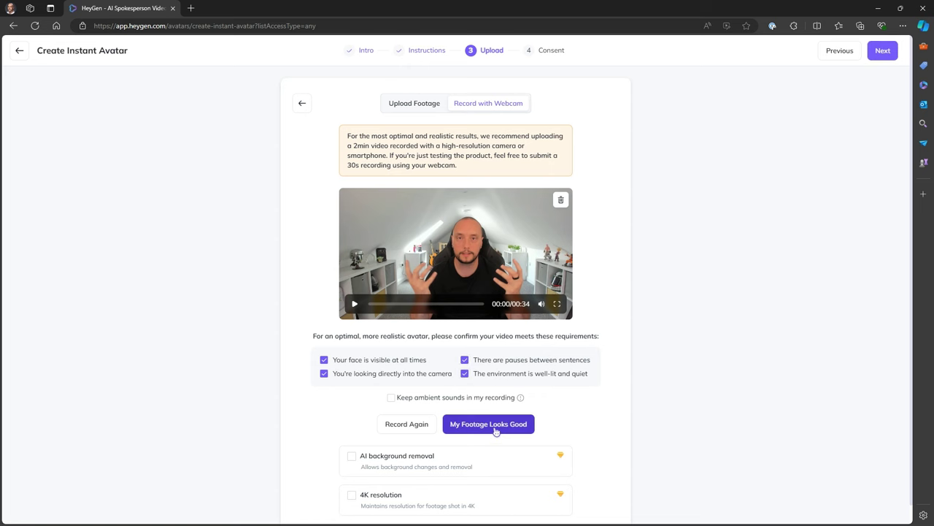
left_click(496, 429)
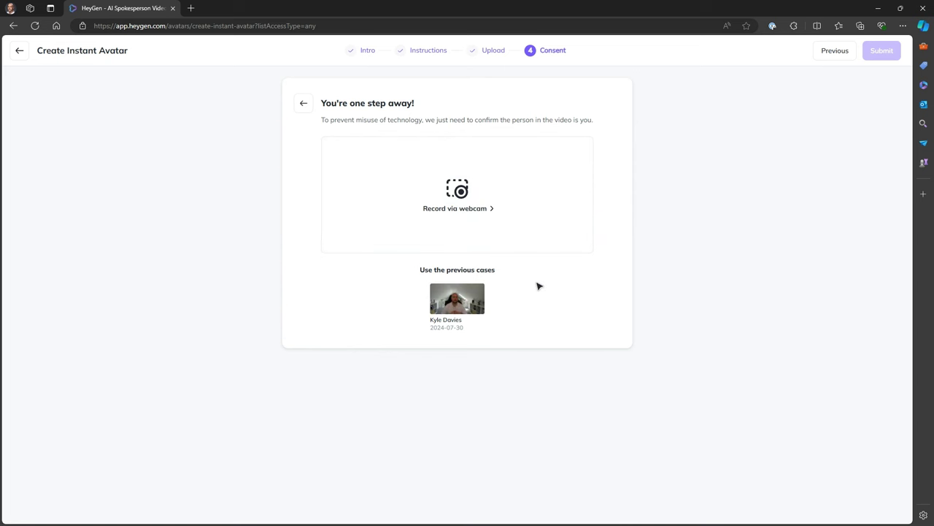
Record the consent statement with the webcam and submit the validated 13-second clip
left_click(480, 214)
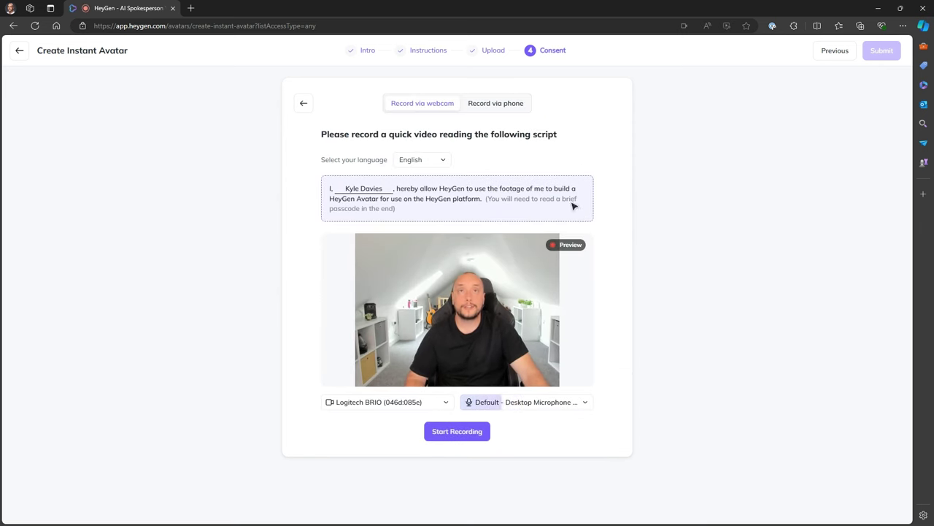
left_click(472, 434)
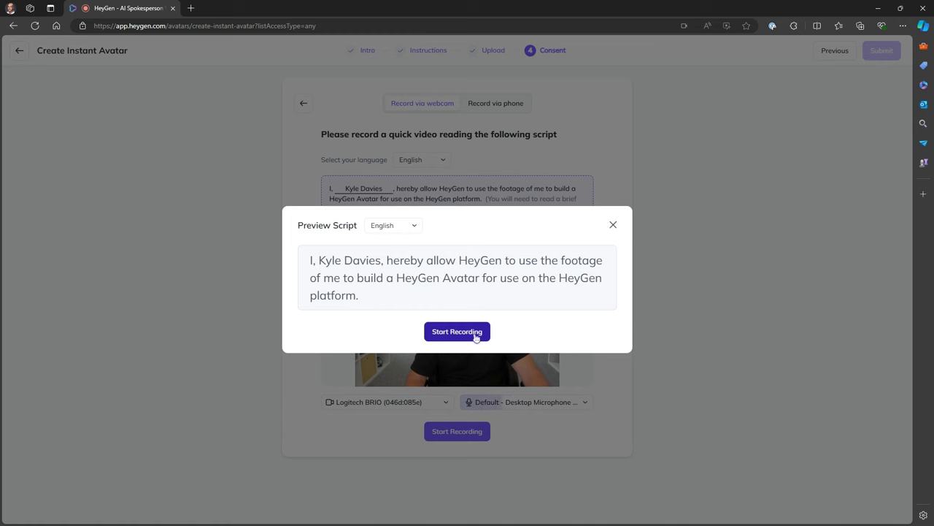
left_click(475, 333)
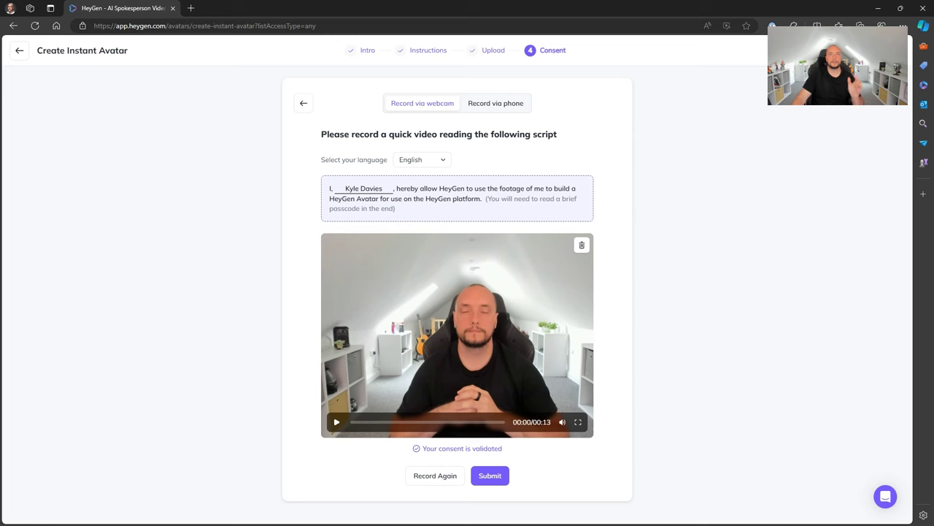
left_click(491, 475)
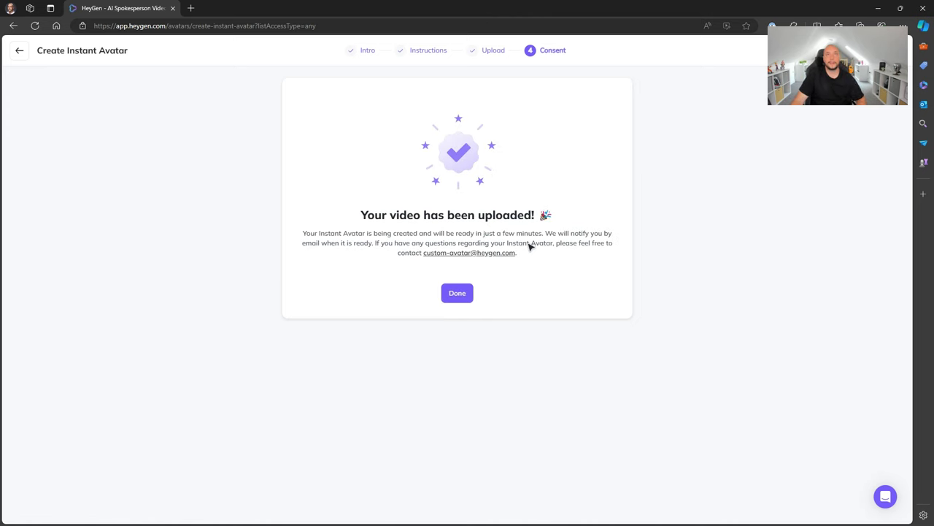
Confirm the finished Instant Avatar upload and return to My avatars
left_click(465, 299)
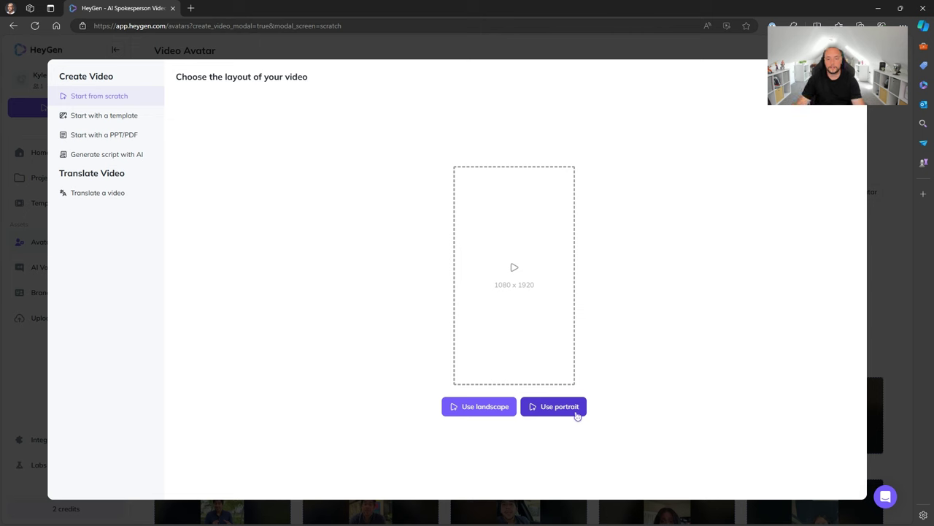
Create a landscape video with the new personal avatar and bring up the script's AI Voice choices
left_click(498, 407)
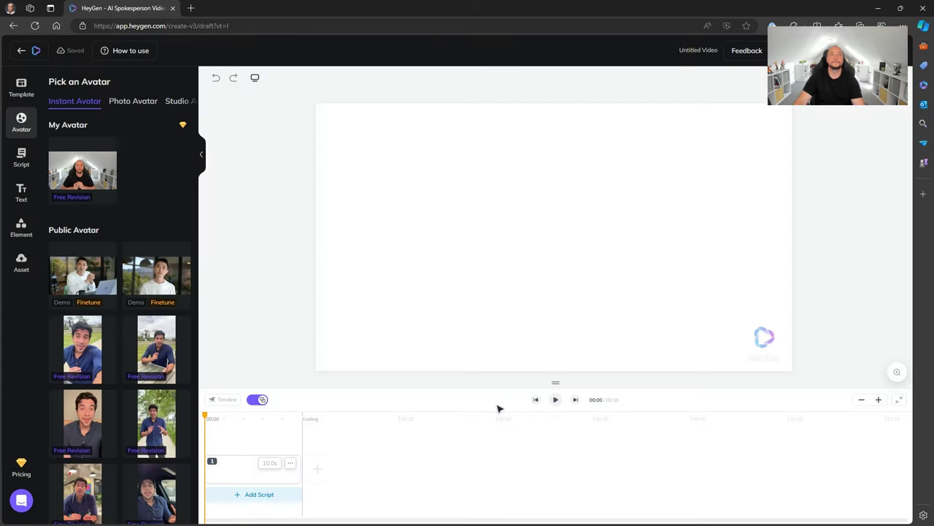
left_click(83, 171)
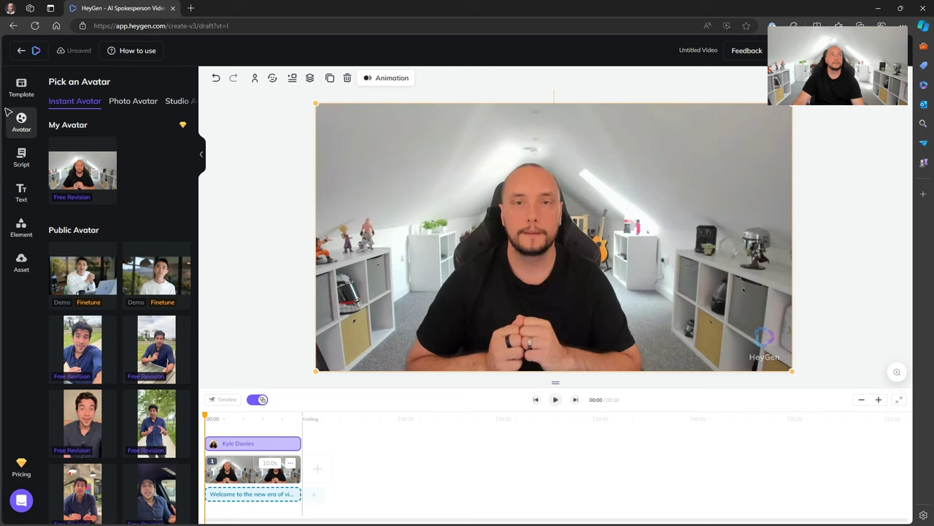
left_click(26, 165)
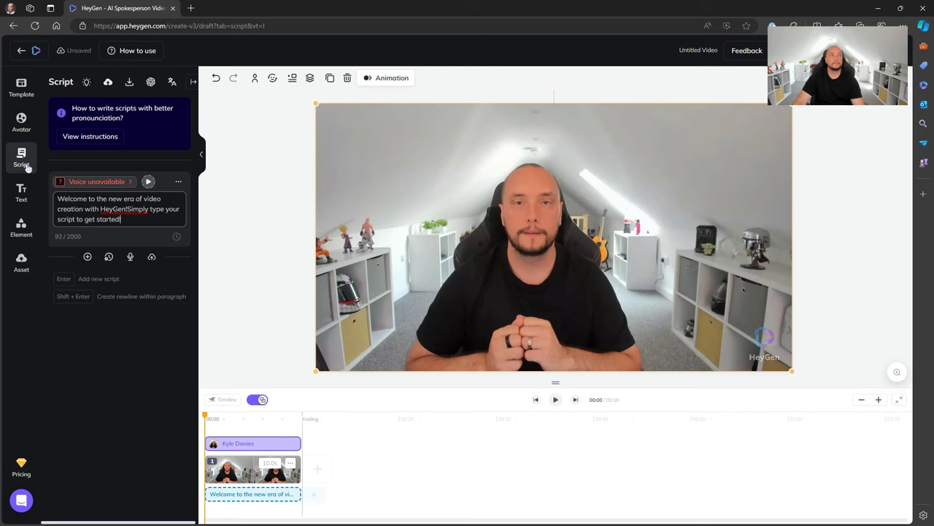
left_click(130, 182)
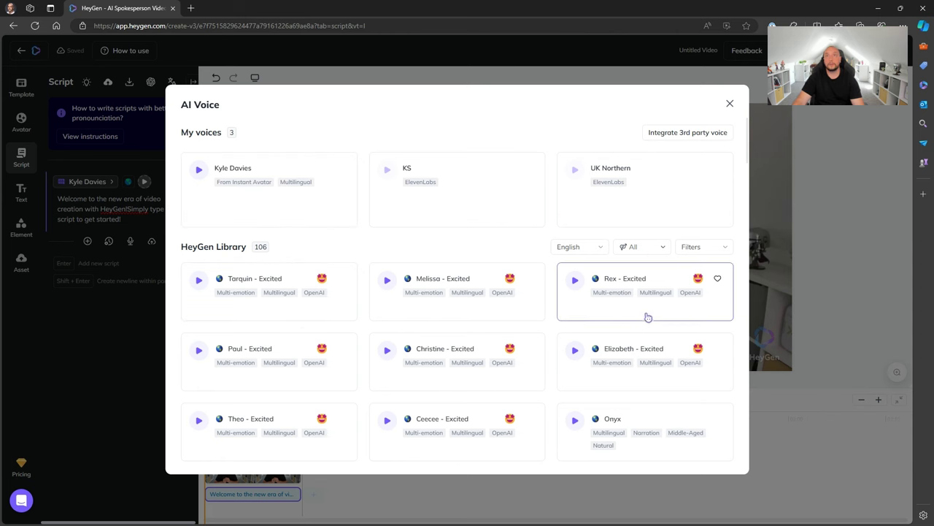
Close the voice library and delete all the sample script text
left_click(730, 106)
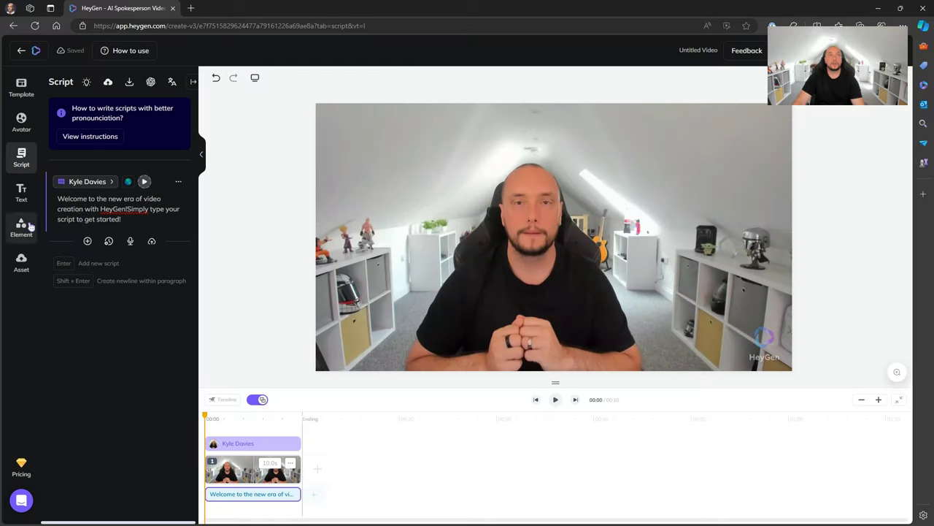
left_click_drag(139, 218, 42, 200)
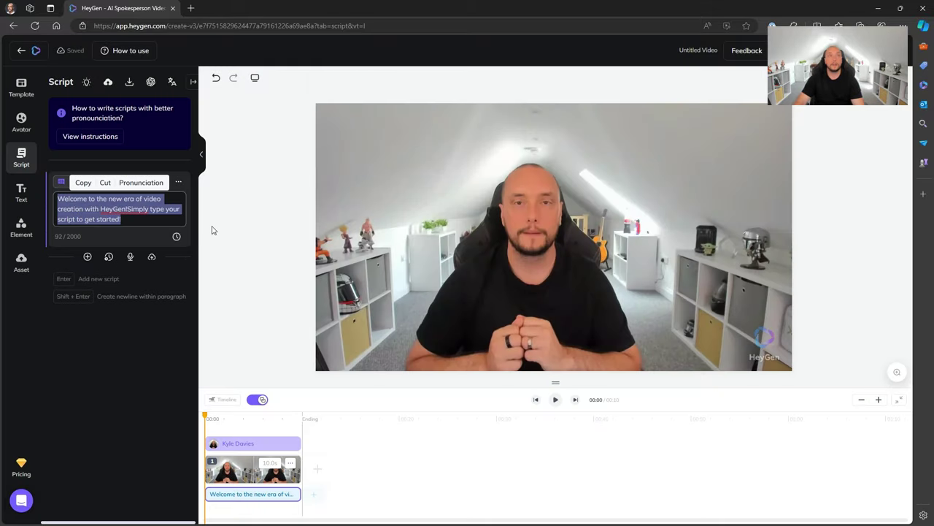
key("BackSpace")
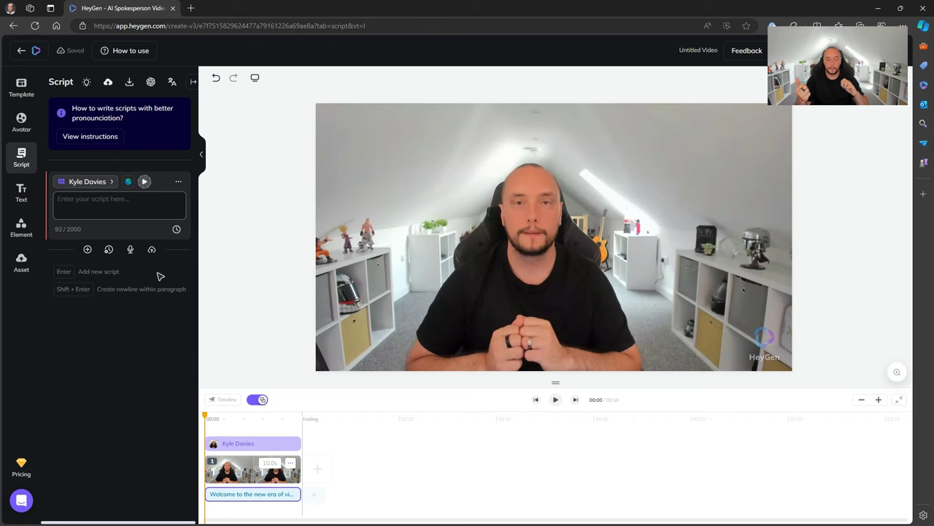
Add the uploaded Mr Tech Talk .wav audio as the narration and preview it
left_click(152, 249)
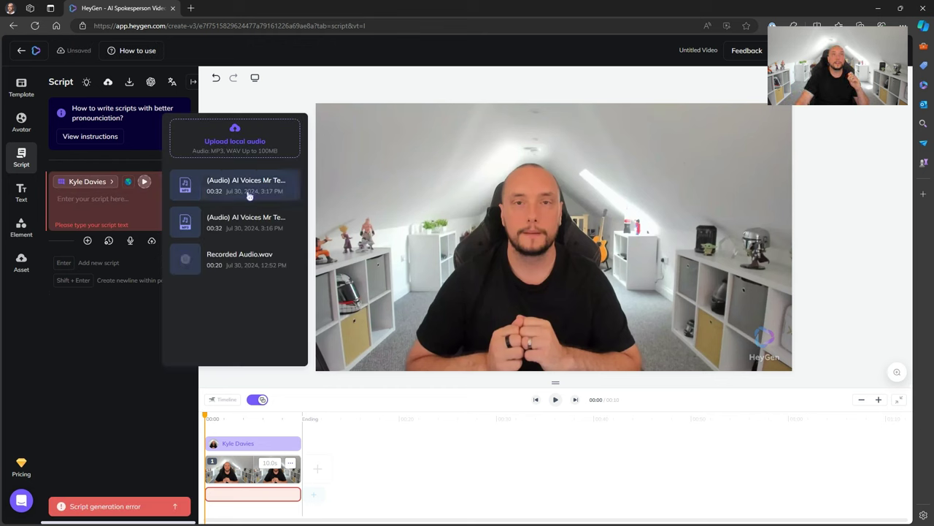
left_click(248, 188)
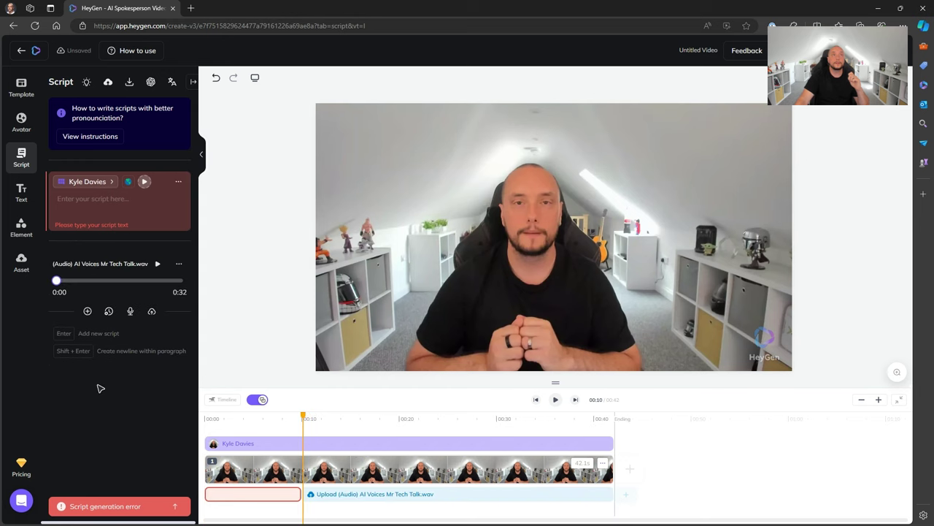
left_click(157, 266)
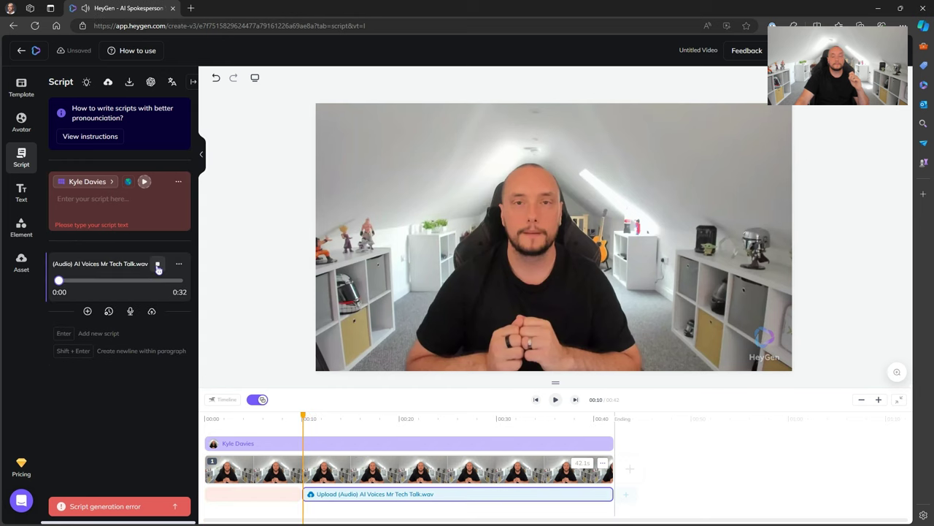
left_click(158, 267)
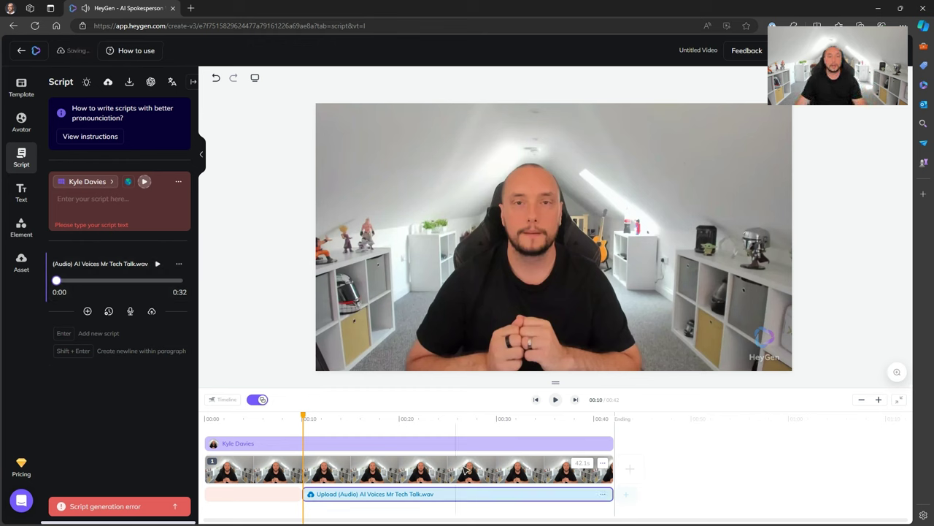
Delete the empty script block and trim the avatar clip to end at 00:32
left_click(255, 495)
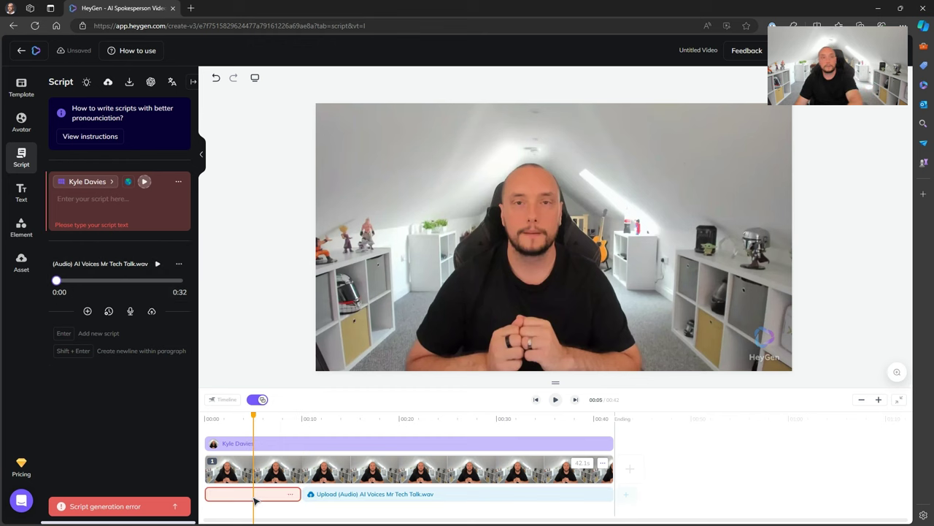
key("Delete")
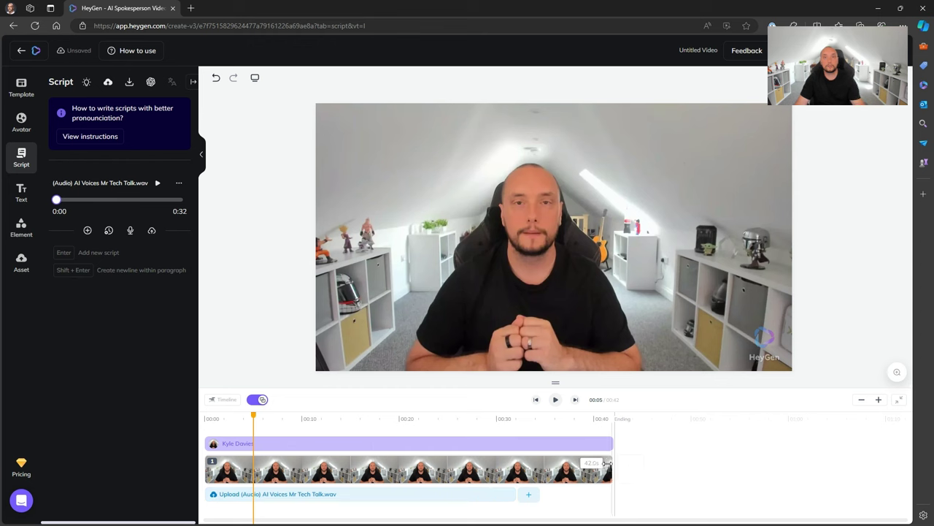
left_click_drag(599, 464, 517, 464)
left_click(504, 497)
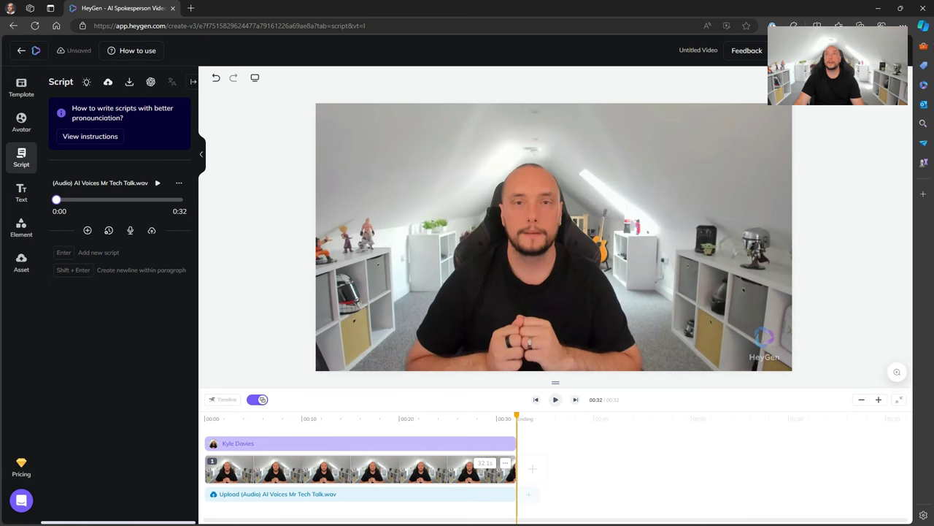
Submit the 32-second avatar video for generation, confirming the credit use
left_click(803, 50)
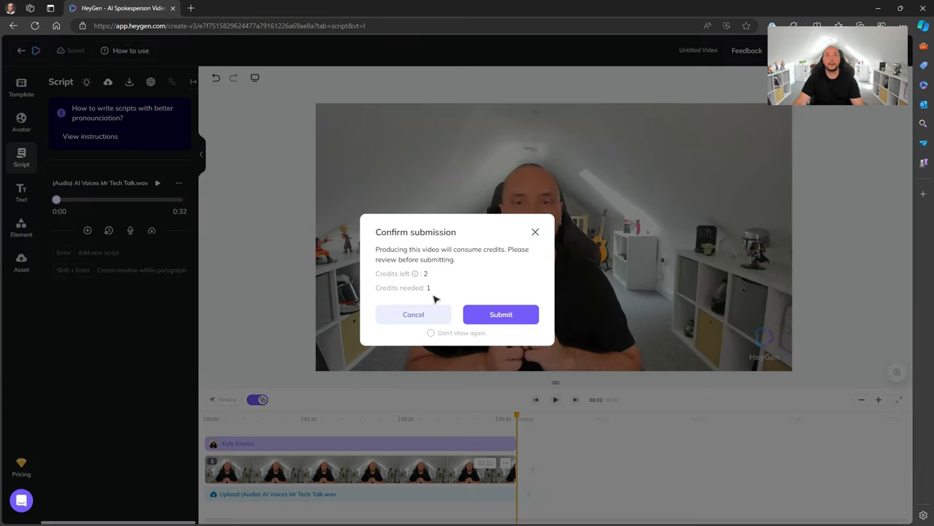
left_click(511, 322)
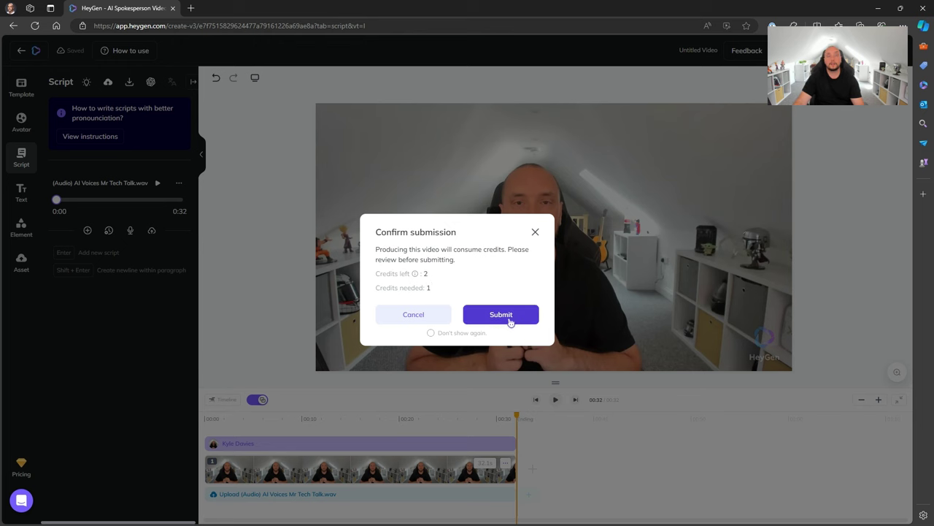
left_click(511, 322)
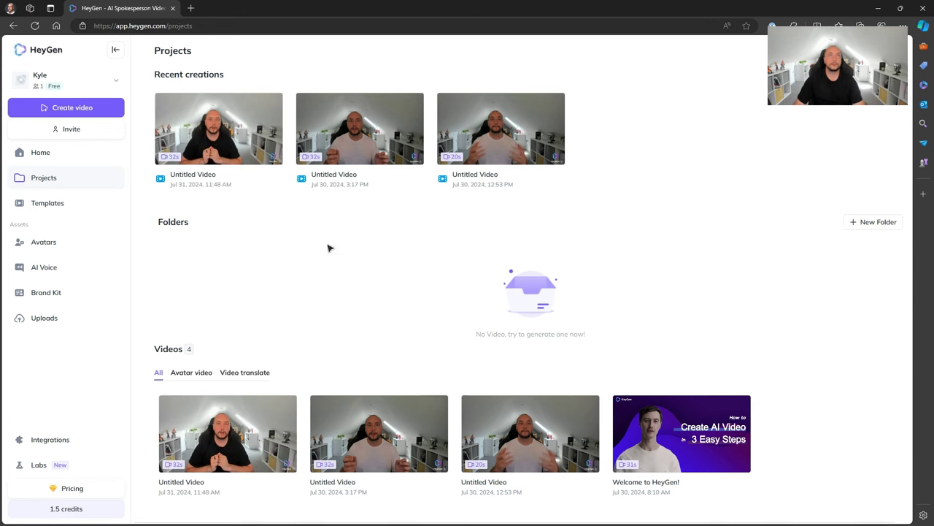
Download the newest 32s Jul 31 Untitled Video from Projects
left_click(273, 102)
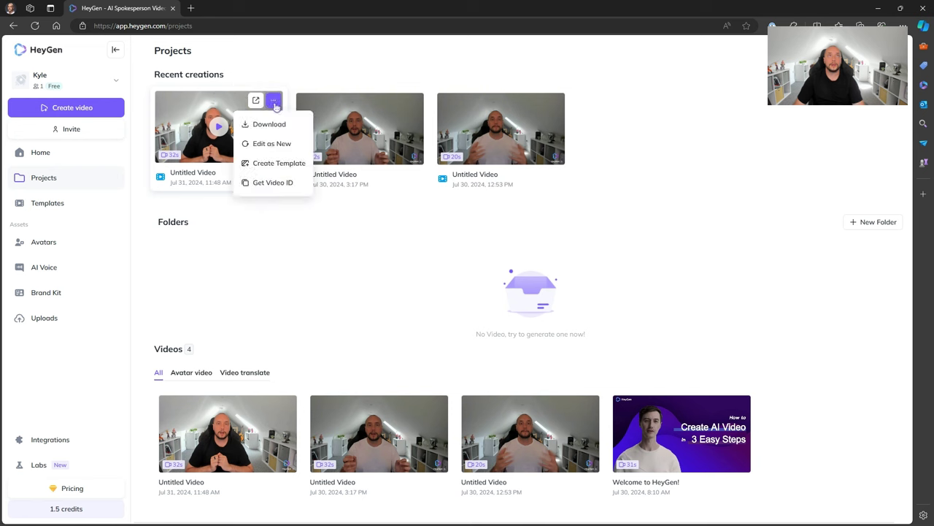
left_click(271, 124)
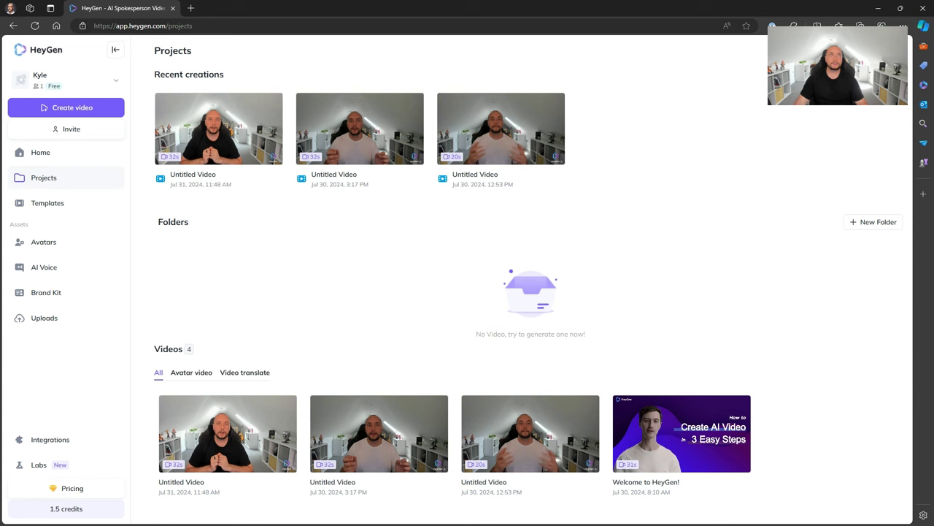
Browse the AI Voice library, then return to Video Avatar showing the new instant avatar
left_click(49, 273)
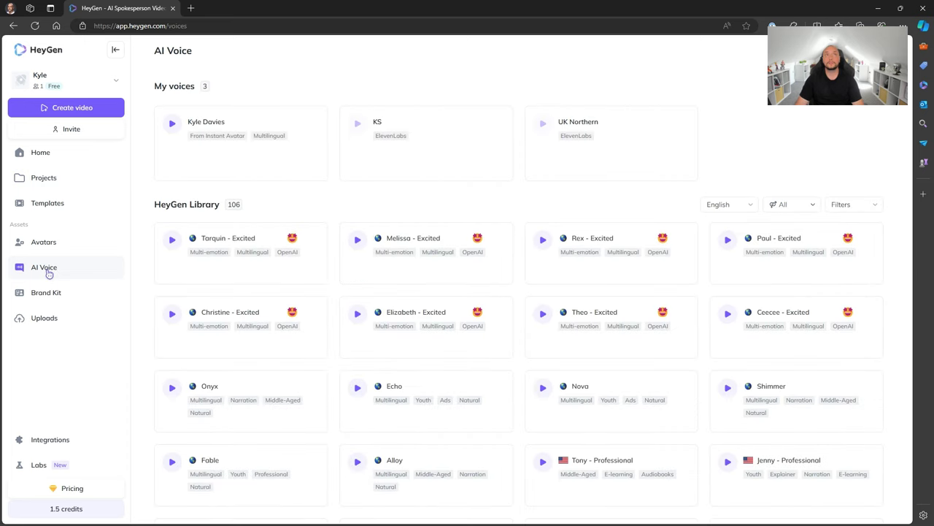
mouse_move(260, 156)
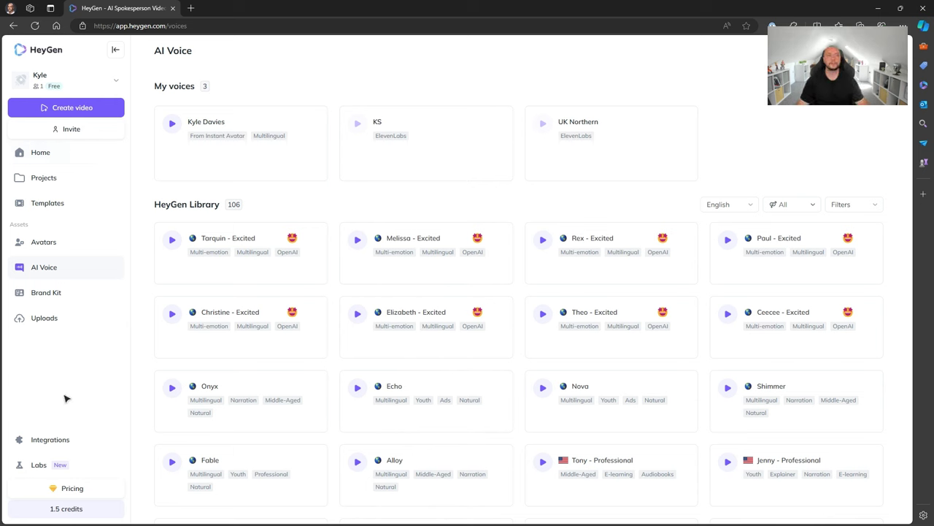
left_click(64, 247)
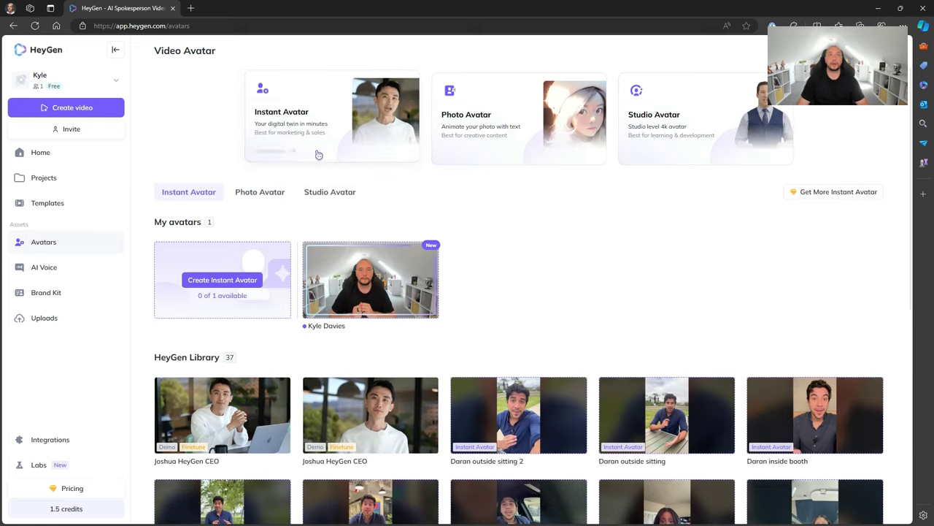
Show the photo avatars and preview Lisa AI Matting's video options before closing it
left_click(262, 194)
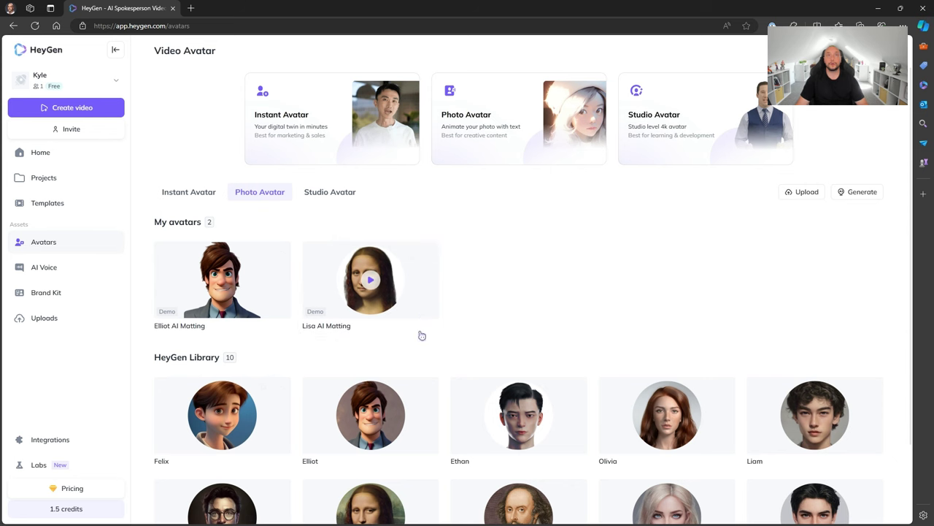
left_click(371, 289)
left_click(474, 415)
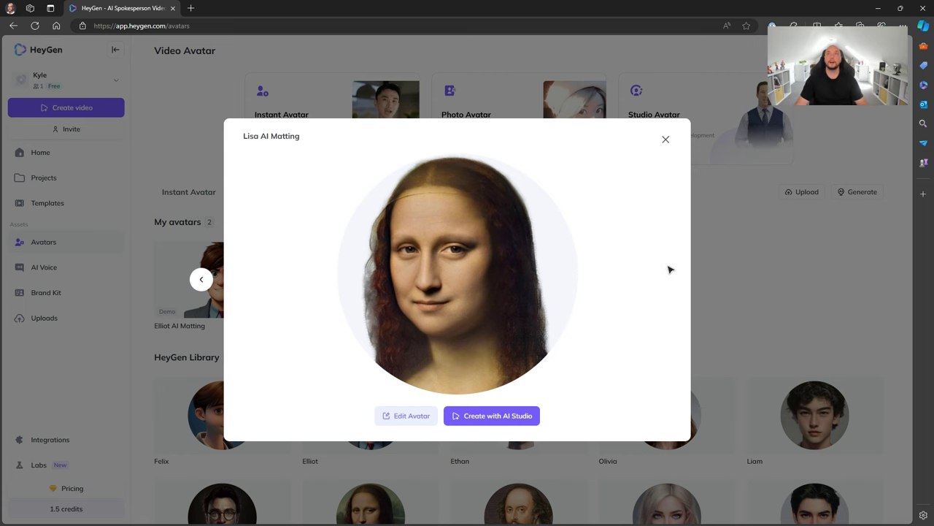
left_click(665, 139)
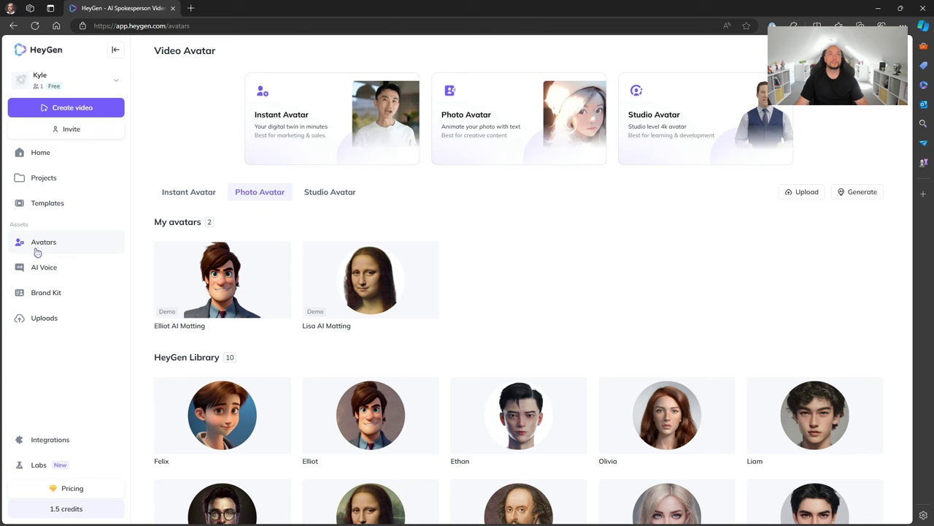
left_click(346, 196)
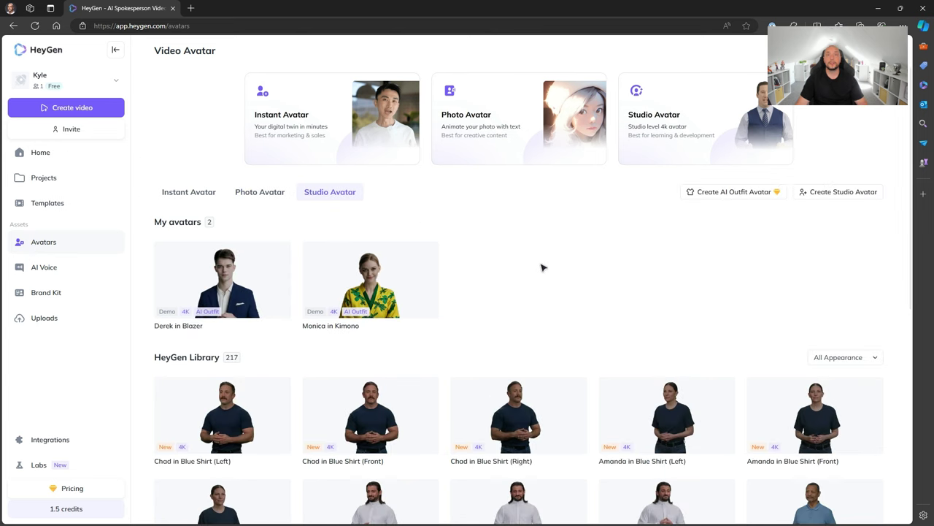